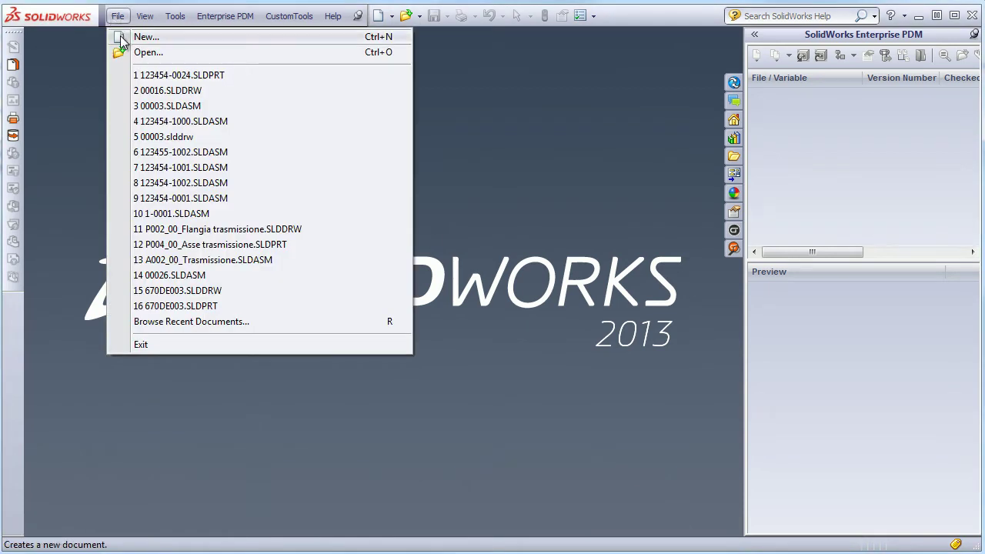
Step: Create a new part, Part3, from the Configuration template, showing the hollow rectangular tube
{"action": "left_click", "coordinate": [146, 37]}
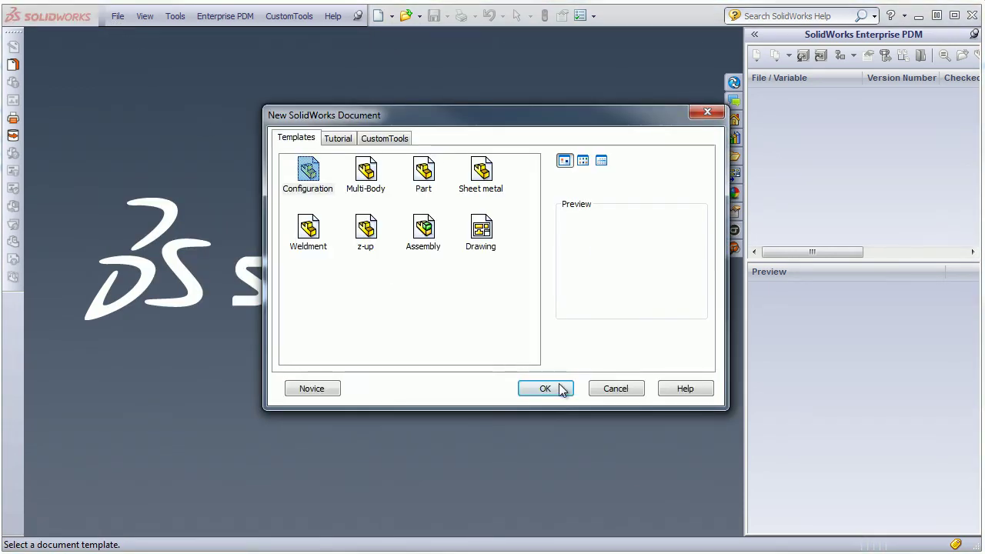
{"action": "left_click", "coordinate": [560, 386]}
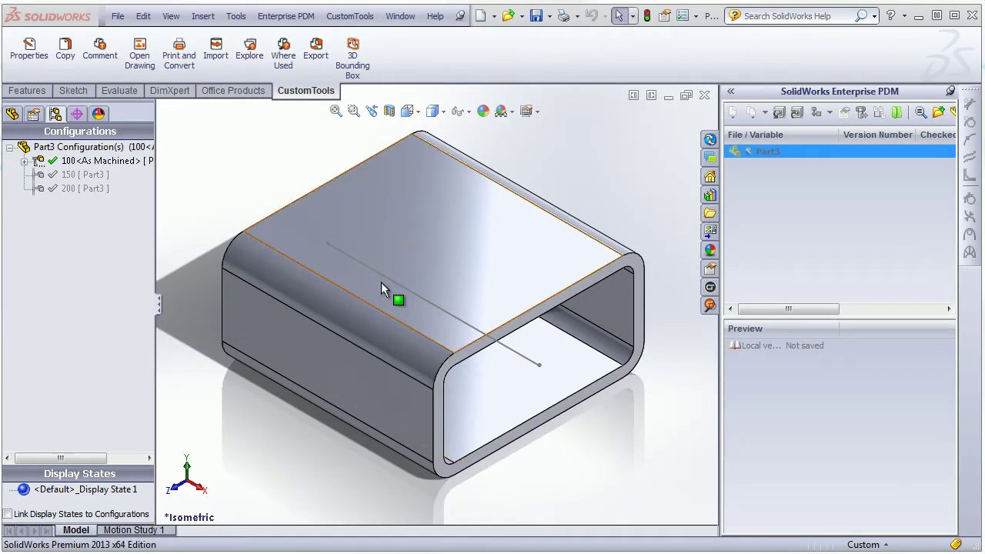
Step: In CustomTools Properties, assign the part to project 123458: ATR Soft
{"action": "left_click", "coordinate": [29, 49]}
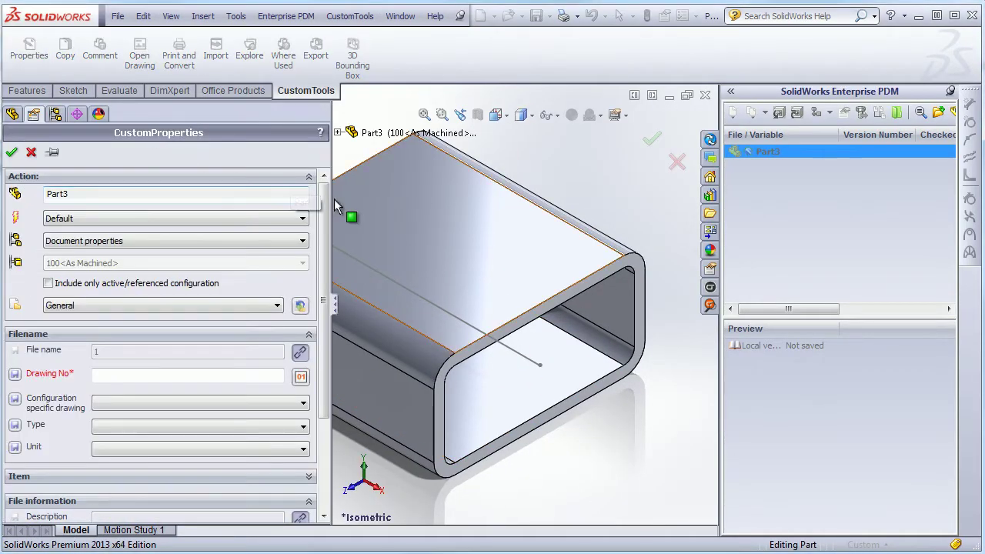
{"action": "left_click_drag", "start_coordinate": [323, 189], "coordinate": [332, 246]}
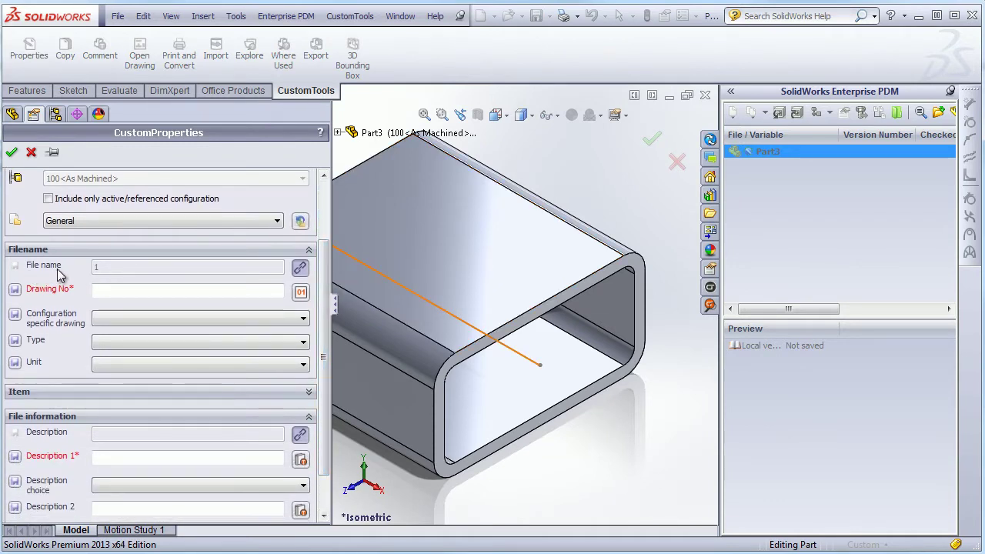
{"action": "left_click", "coordinate": [162, 221]}
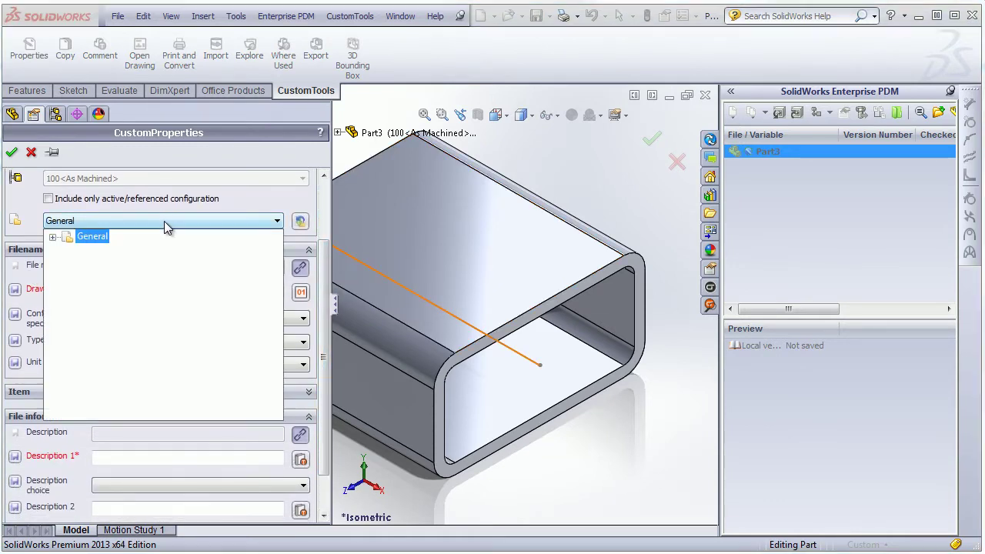
{"action": "left_click", "coordinate": [54, 237]}
{"action": "left_click", "coordinate": [131, 264]}
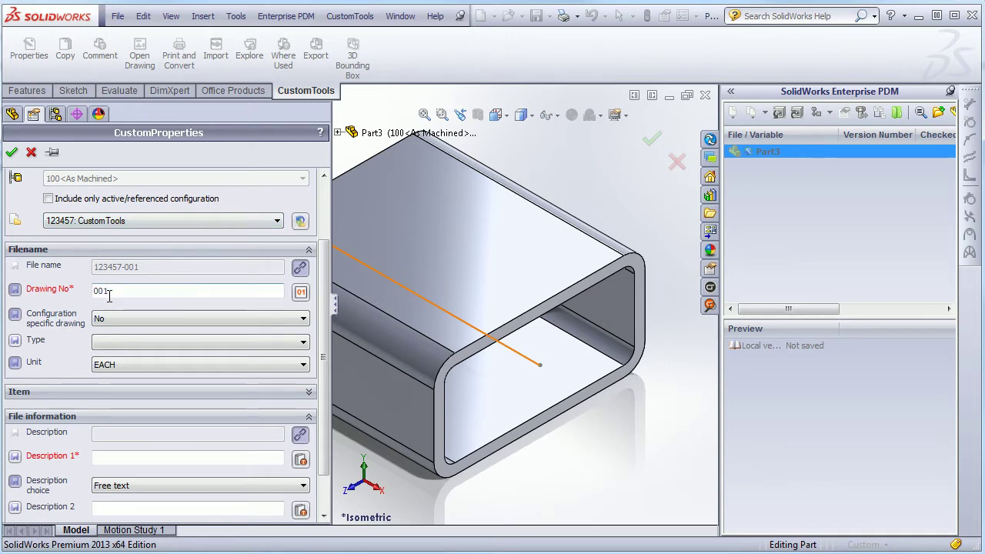
{"action": "left_click", "coordinate": [212, 222]}
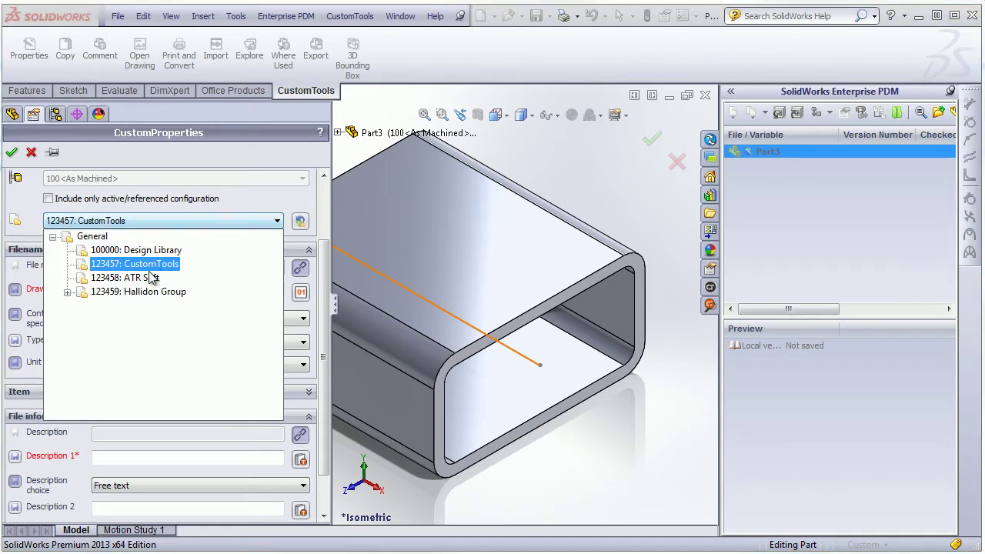
{"action": "left_click", "coordinate": [136, 280]}
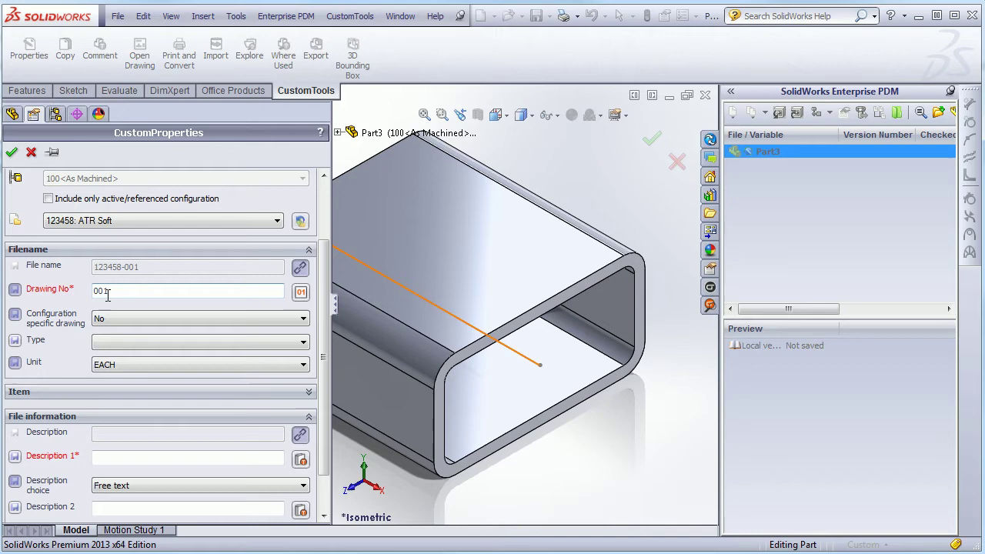
Step: Try requesting a new File Number drawing code, then cancel the request unchanged
{"action": "left_click", "coordinate": [300, 292]}
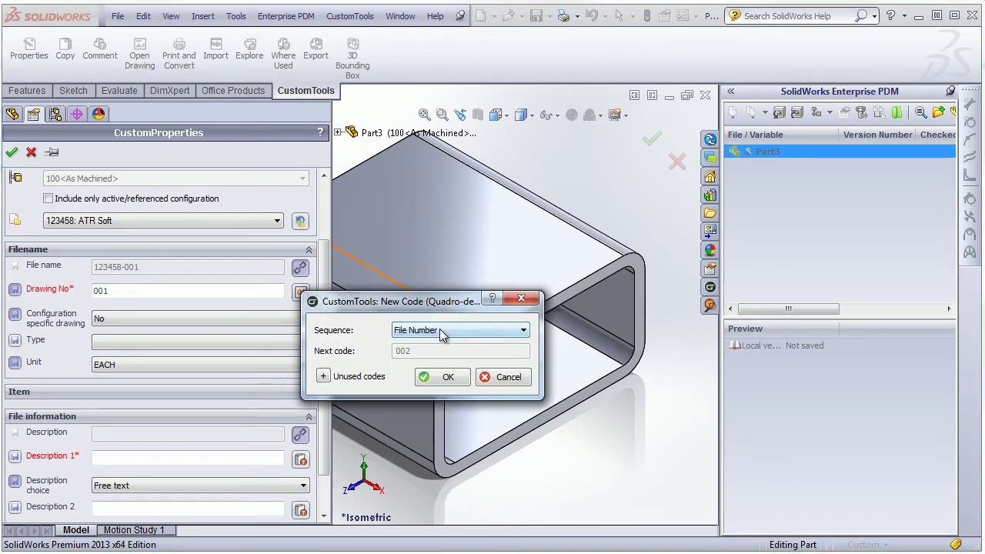
{"action": "left_click", "coordinate": [446, 330]}
{"action": "left_click", "coordinate": [425, 343]}
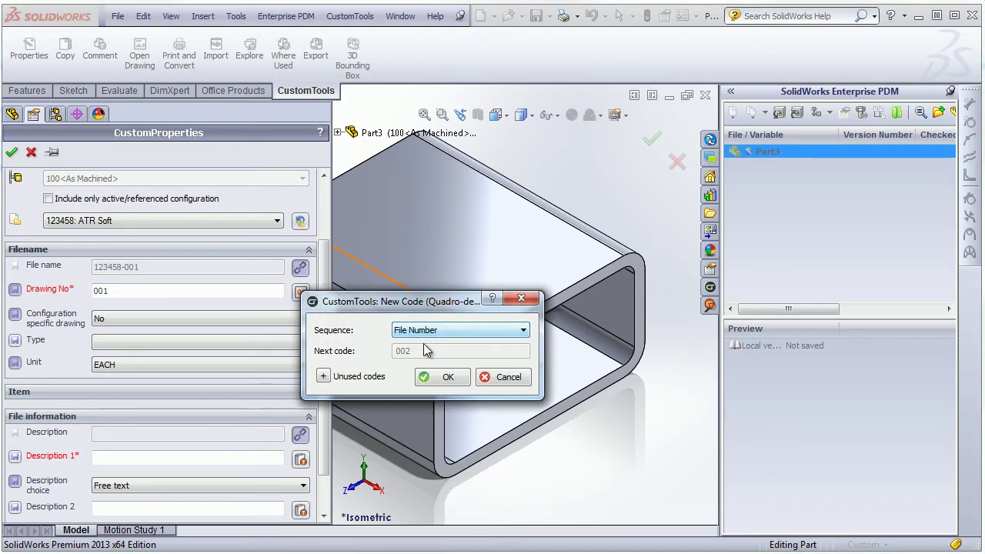
{"action": "left_click", "coordinate": [509, 376]}
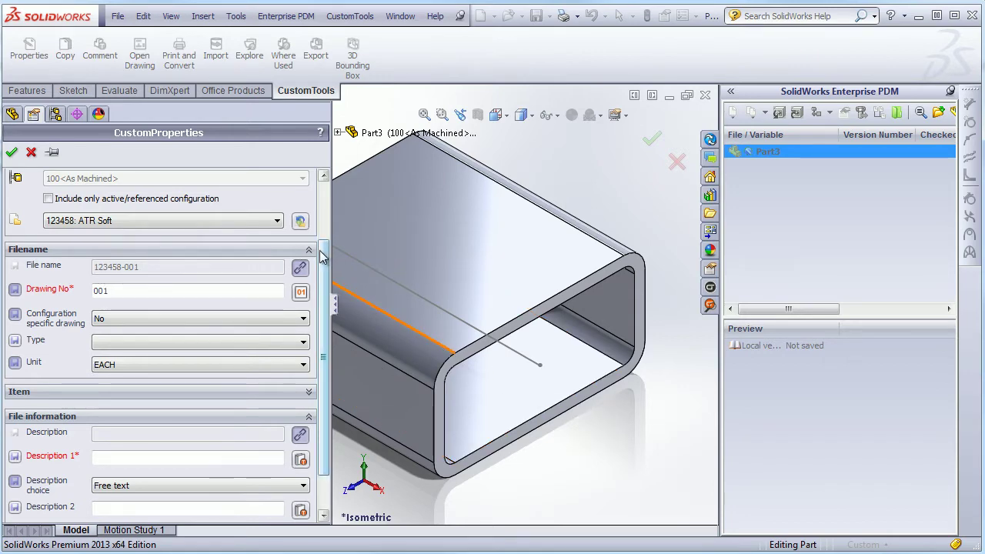
{"action": "left_click_drag", "start_coordinate": [323, 260], "coordinate": [324, 296]}
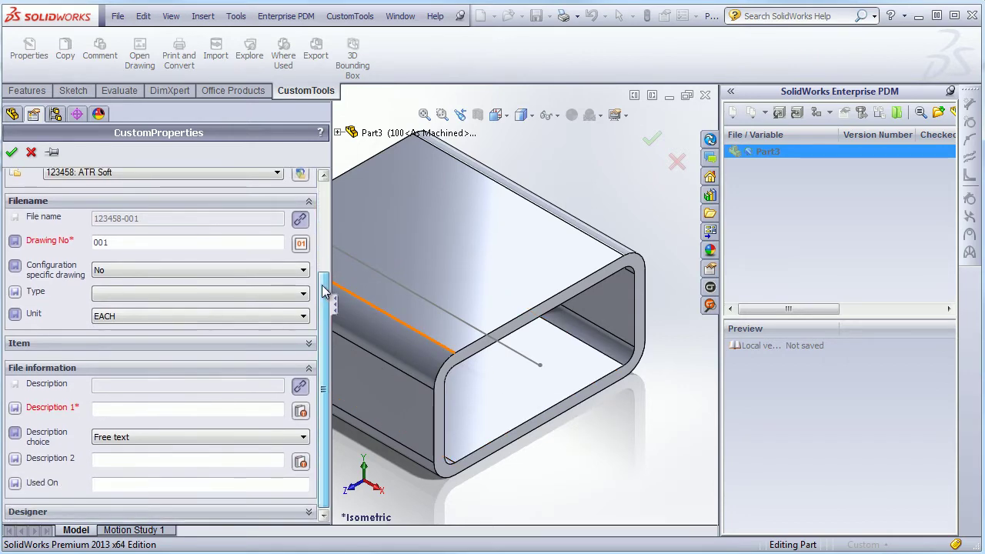
Step: Set Description 1 to FRAME from the dictionary and apply the custom properties
{"action": "left_click", "coordinate": [300, 411]}
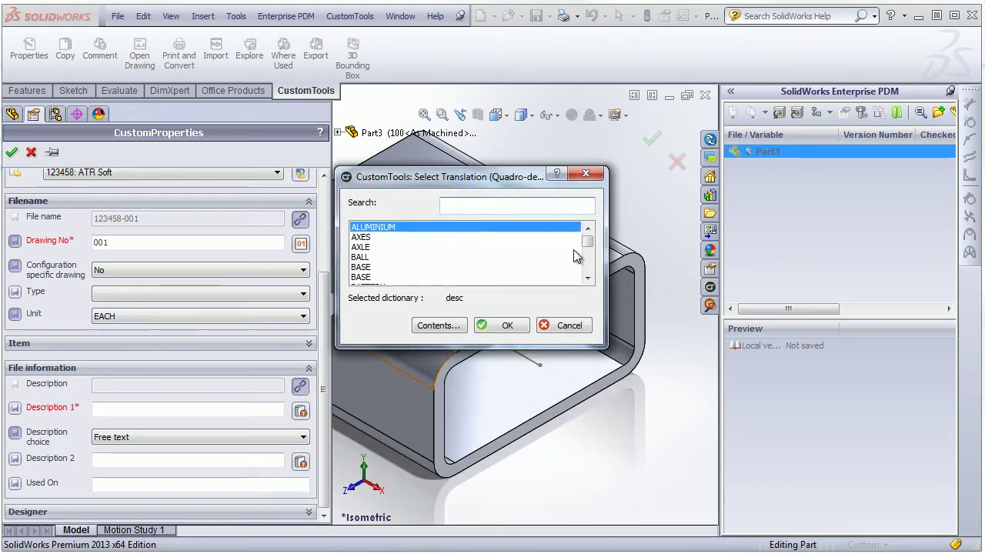
{"action": "left_click_drag", "start_coordinate": [588, 243], "coordinate": [588, 254]}
{"action": "left_click", "coordinate": [377, 247]}
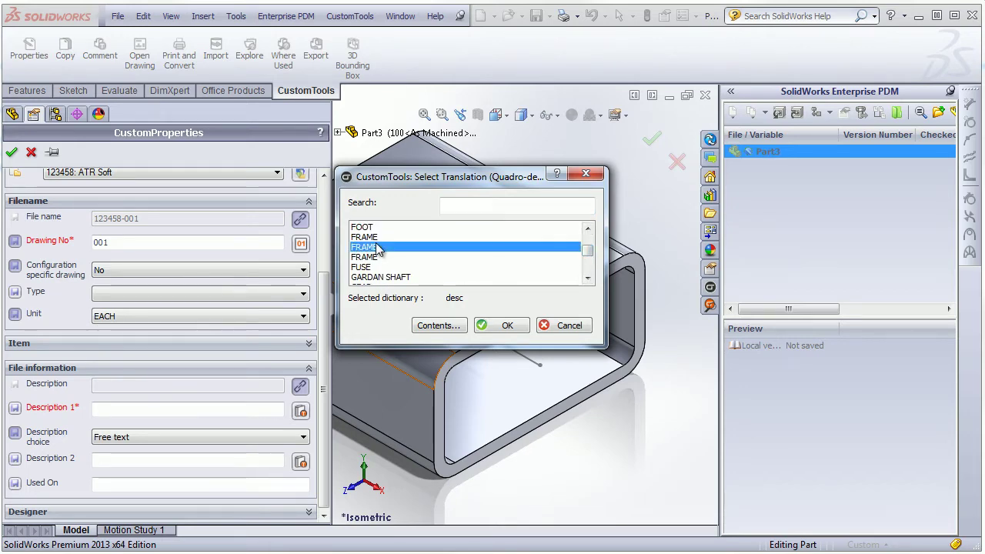
{"action": "left_click", "coordinate": [501, 325]}
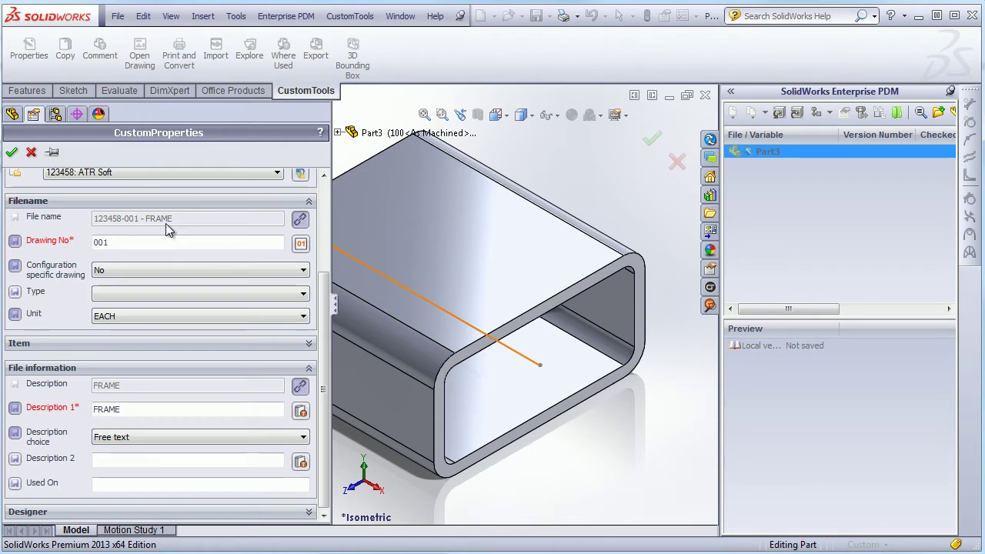
{"action": "left_click", "coordinate": [11, 151]}
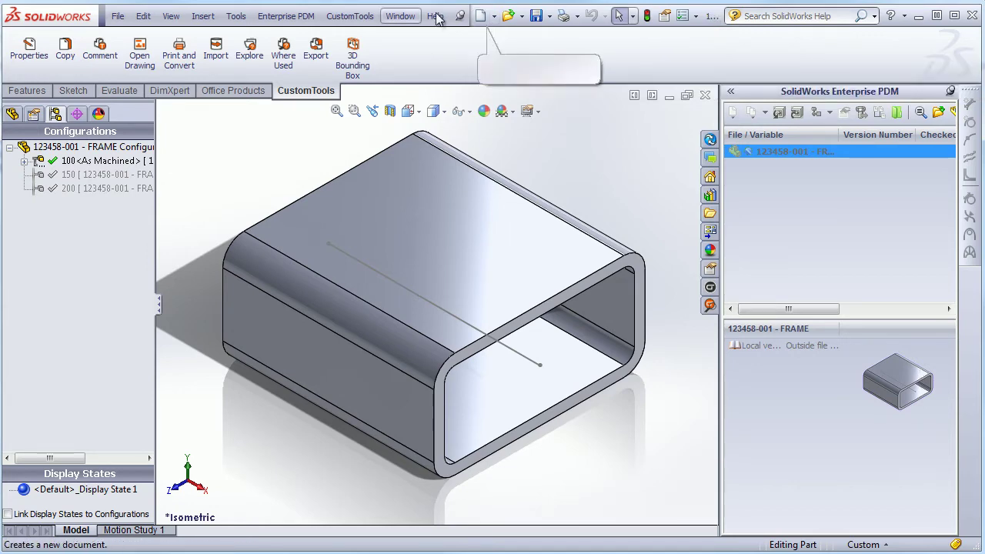
Step: Check in Save As that 123458-001 - FRAME.SLDPRT sits in Projects\123458, then cancel
{"action": "left_click", "coordinate": [118, 15]}
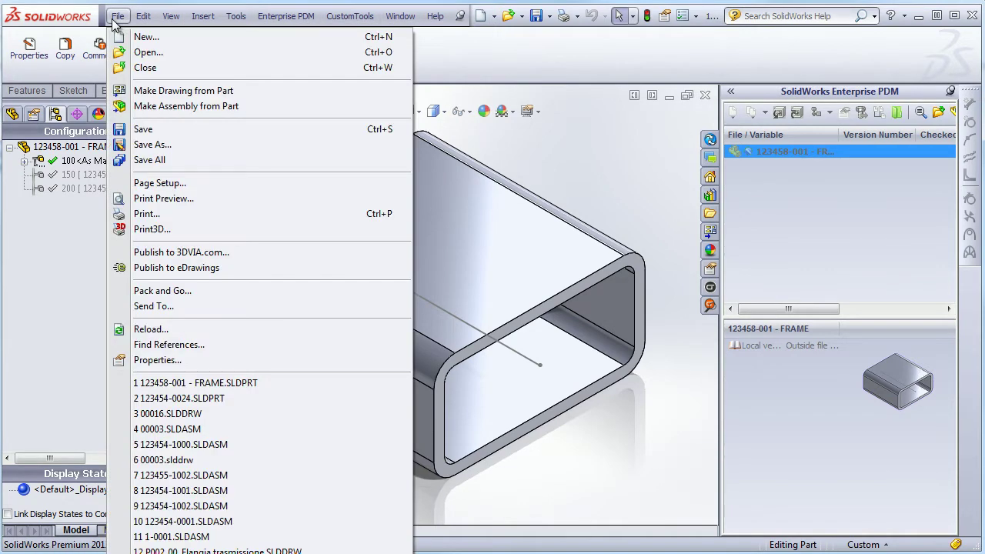
{"action": "left_click", "coordinate": [148, 144]}
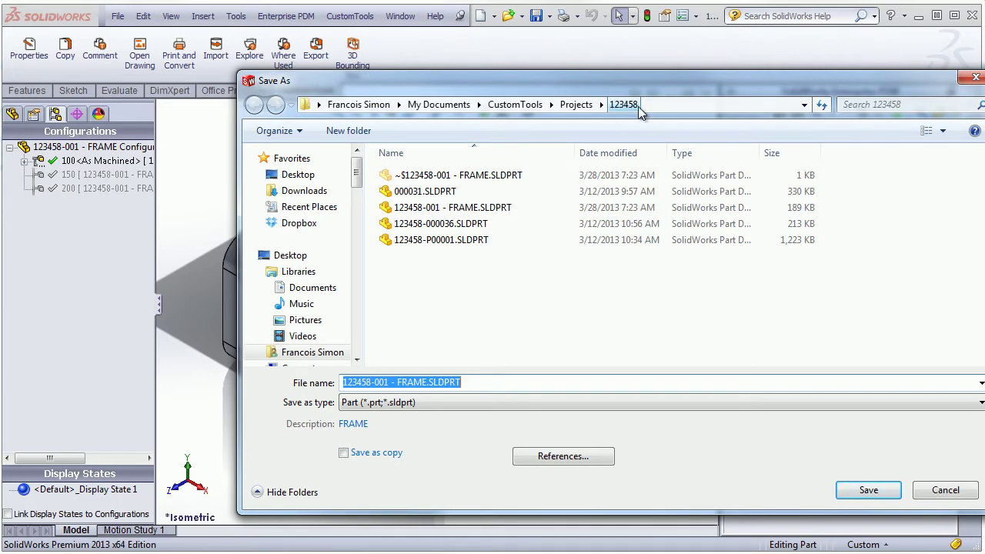
{"action": "left_click", "coordinate": [944, 491]}
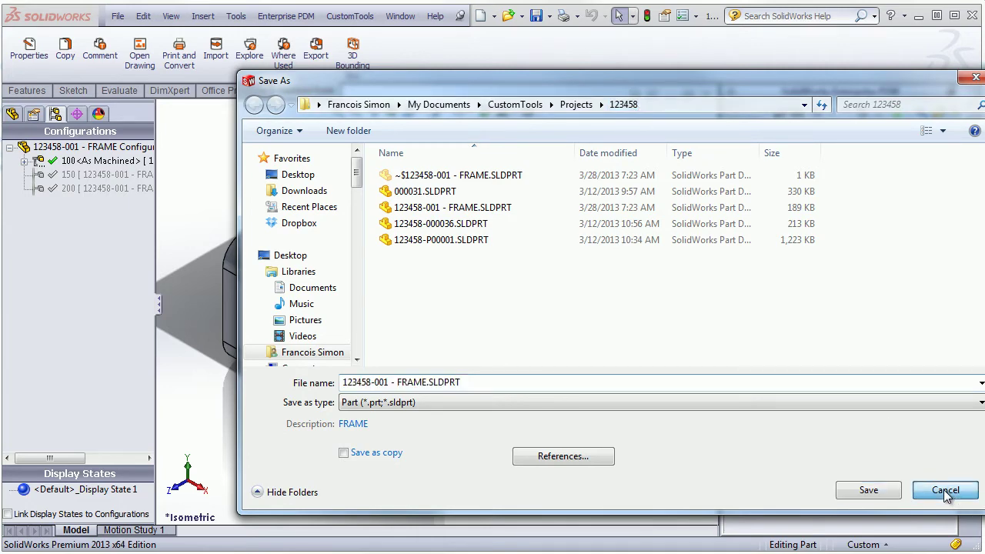
Step: Create a drawing of the part on an A4 (ISO) sheet
{"action": "left_click", "coordinate": [117, 16]}
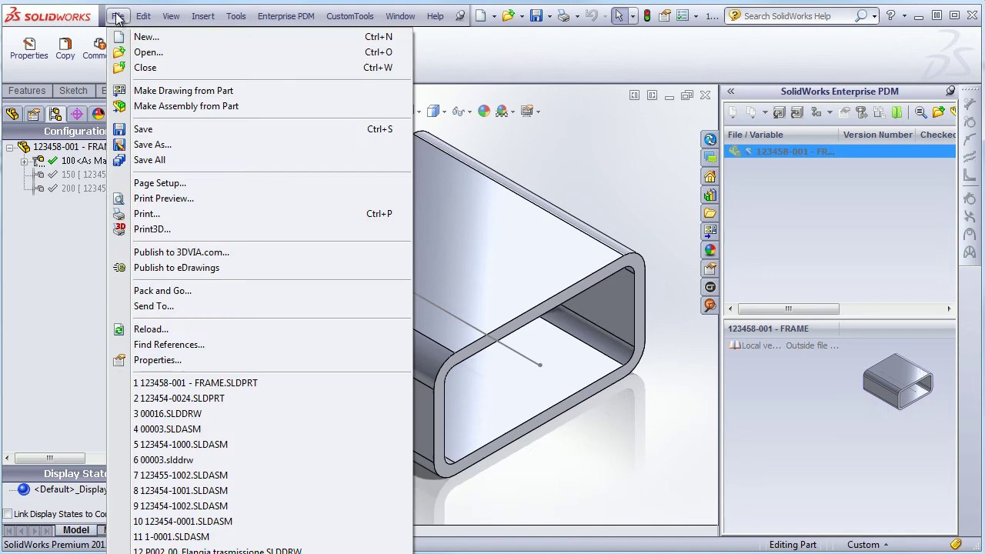
{"action": "left_click", "coordinate": [131, 91]}
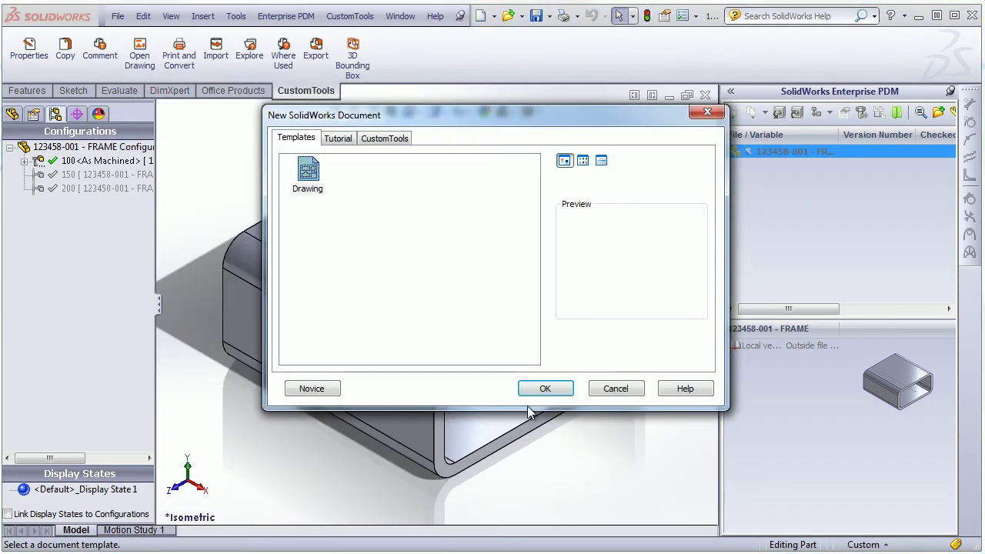
{"action": "left_click", "coordinate": [539, 389]}
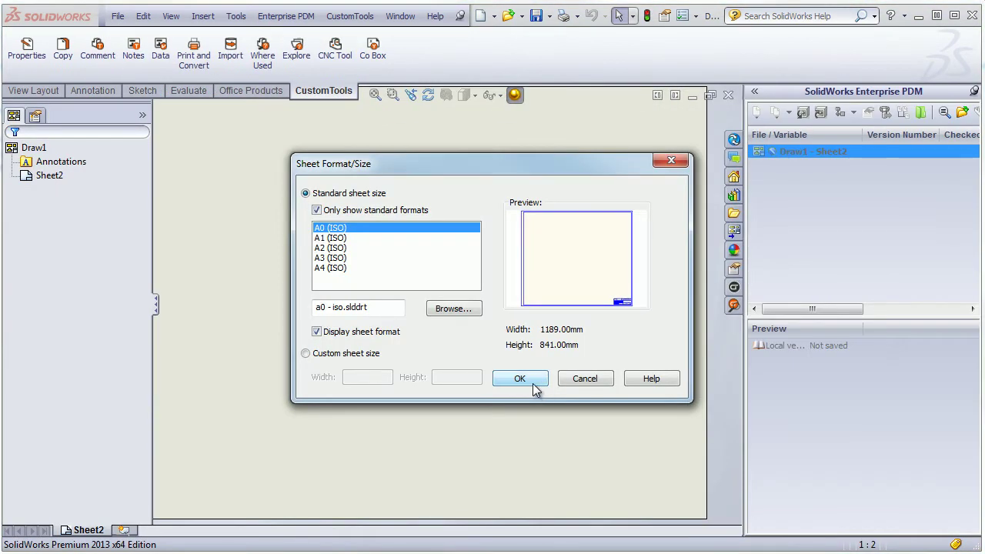
{"action": "left_click", "coordinate": [341, 267]}
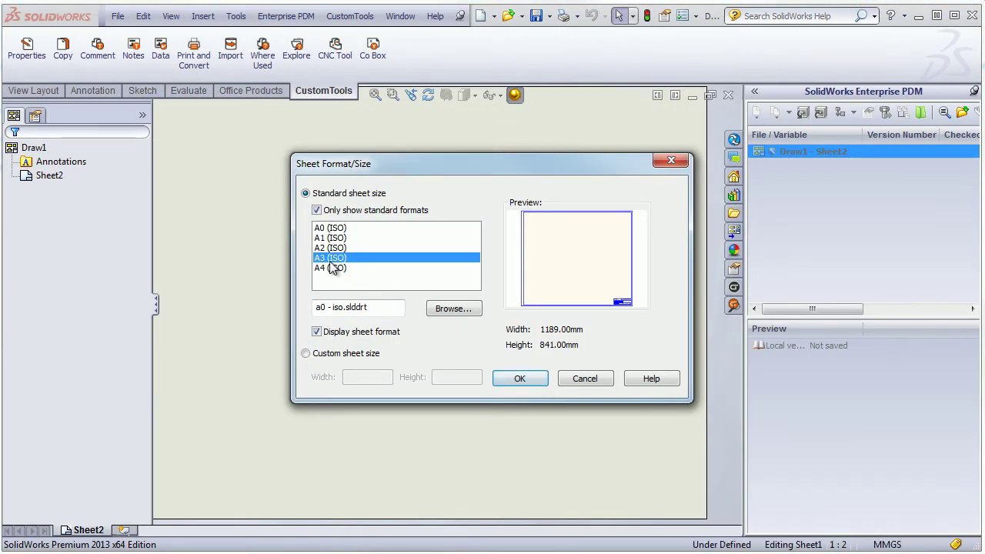
{"action": "left_click", "coordinate": [520, 378]}
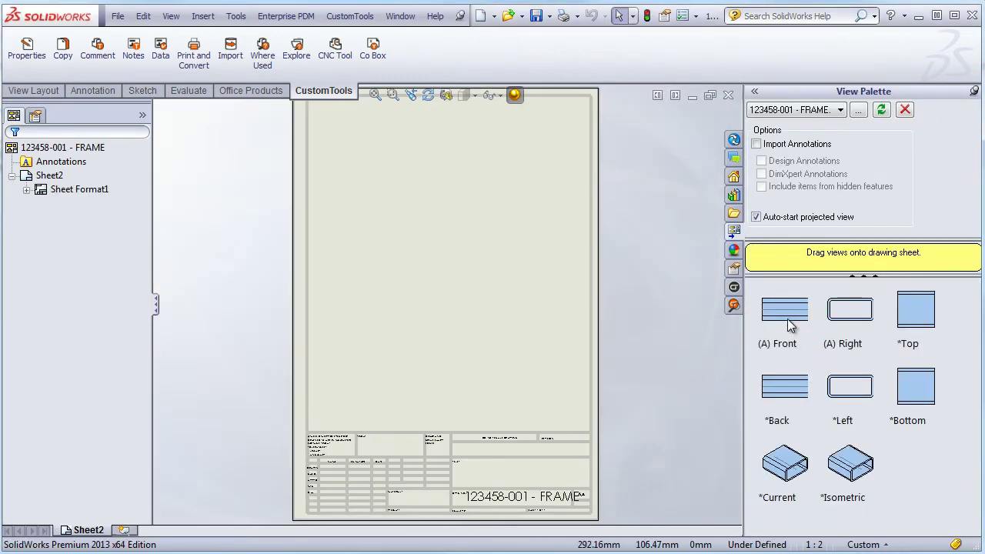
Step: Place the front view with projected right and bottom views, then check Save As without saving
{"action": "mouse_move", "coordinate": [788, 320]}
{"action": "left_mouse_down"}
{"action": "mouse_move", "coordinate": [633, 312]}
{"action": "mouse_move", "coordinate": [434, 221]}
{"action": "mouse_move", "coordinate": [386, 177]}
{"action": "left_mouse_up"}
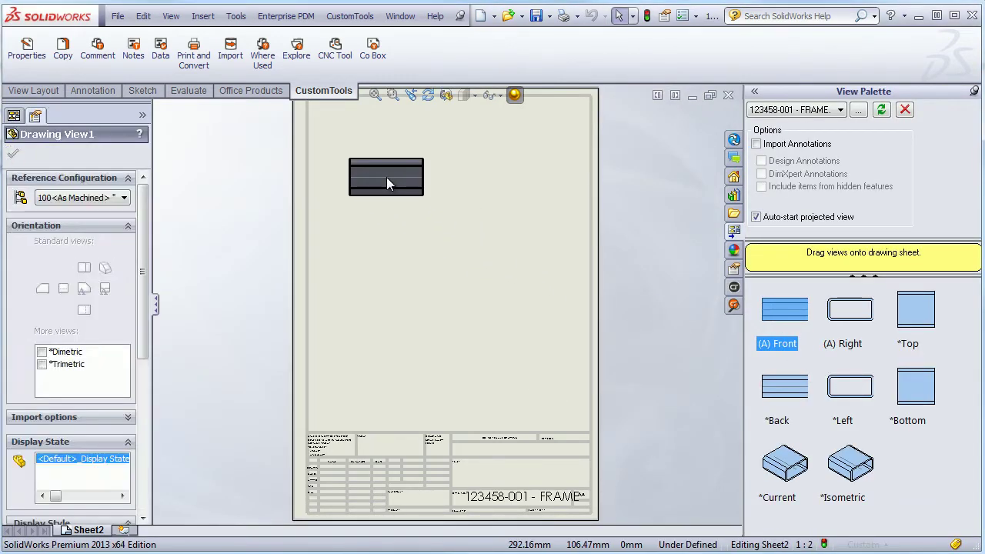
{"action": "left_click", "coordinate": [501, 190]}
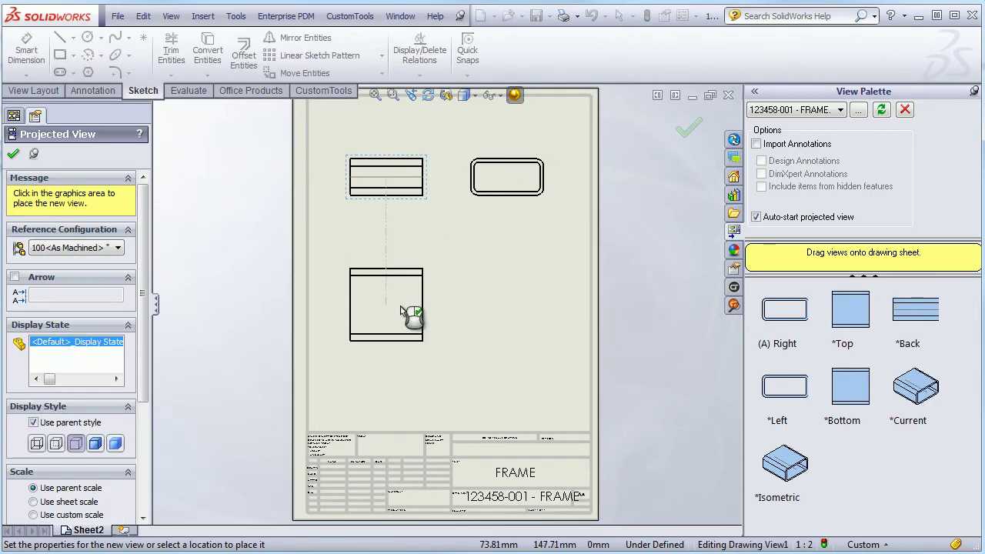
{"action": "left_click", "coordinate": [400, 310]}
{"action": "left_click", "coordinate": [686, 128]}
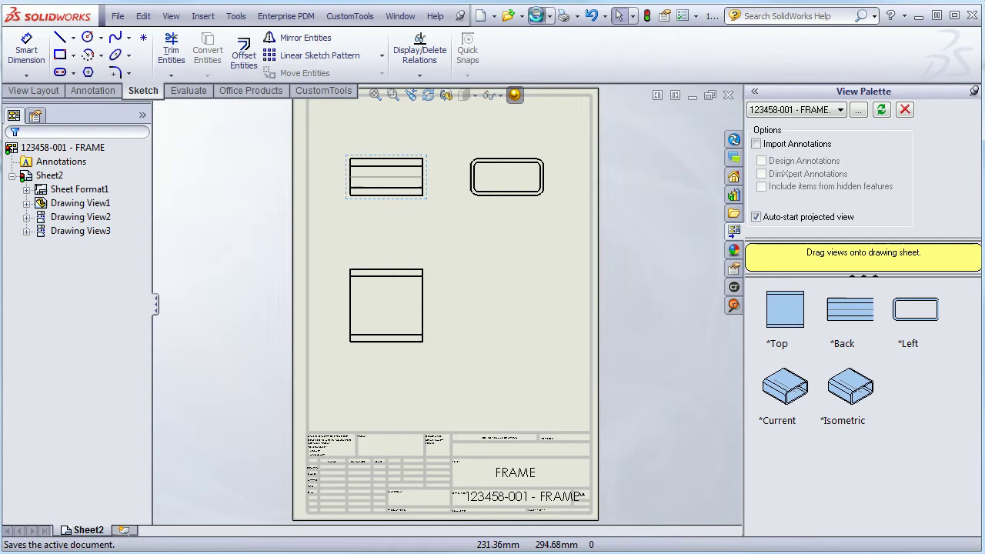
{"action": "left_click", "coordinate": [118, 16]}
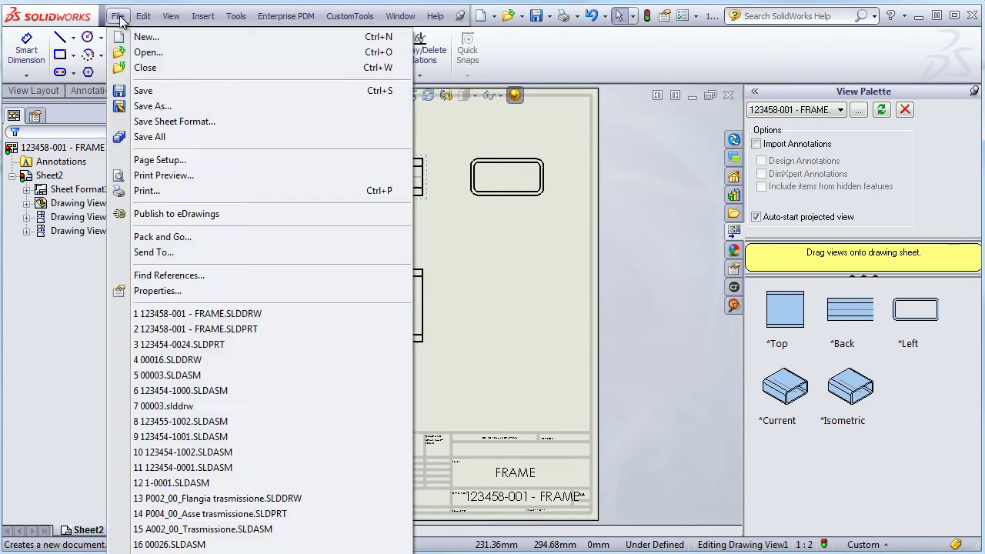
{"action": "left_click", "coordinate": [139, 105]}
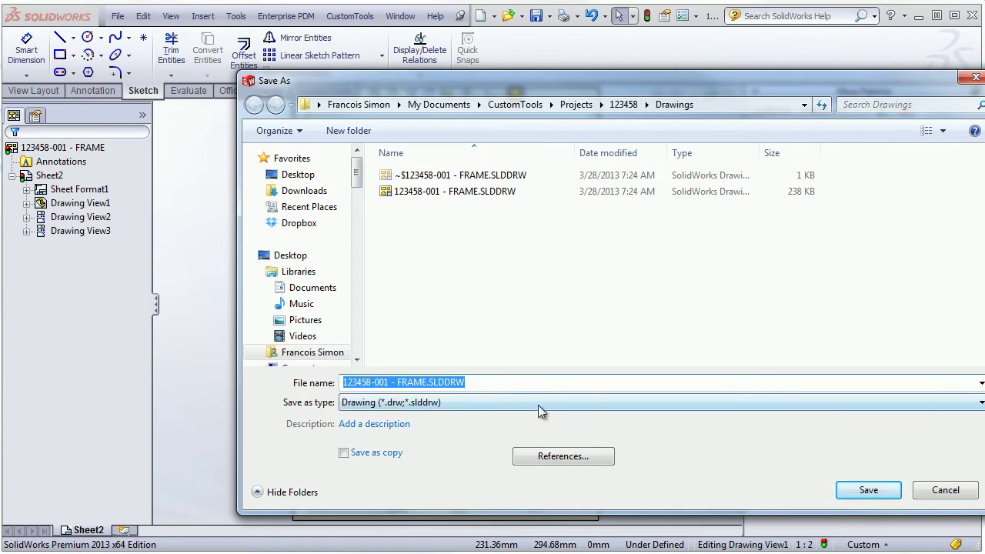
{"action": "left_click", "coordinate": [945, 490]}
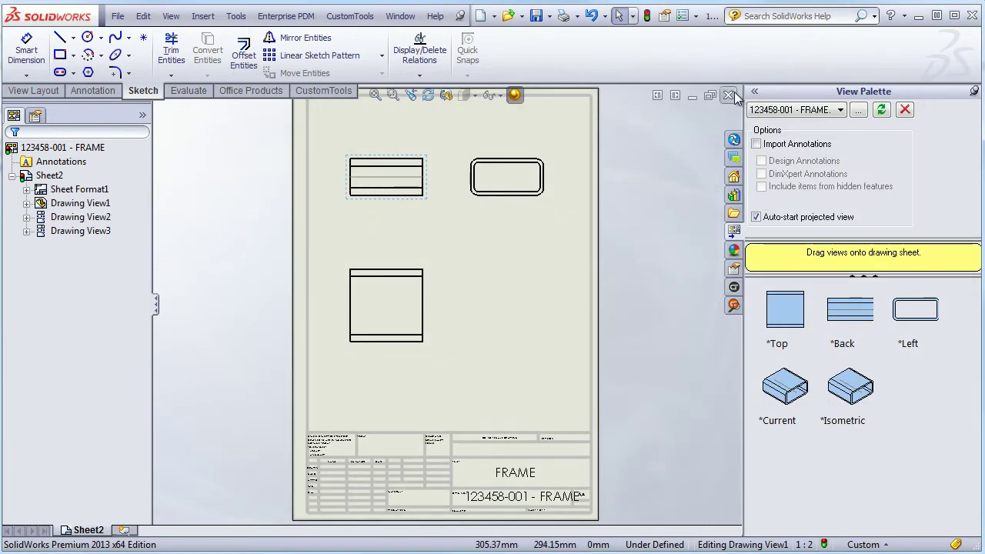
Step: Close the drawing and start a CustomTools bulk copy listing the FRAME part and drawing
{"action": "left_click", "coordinate": [727, 95]}
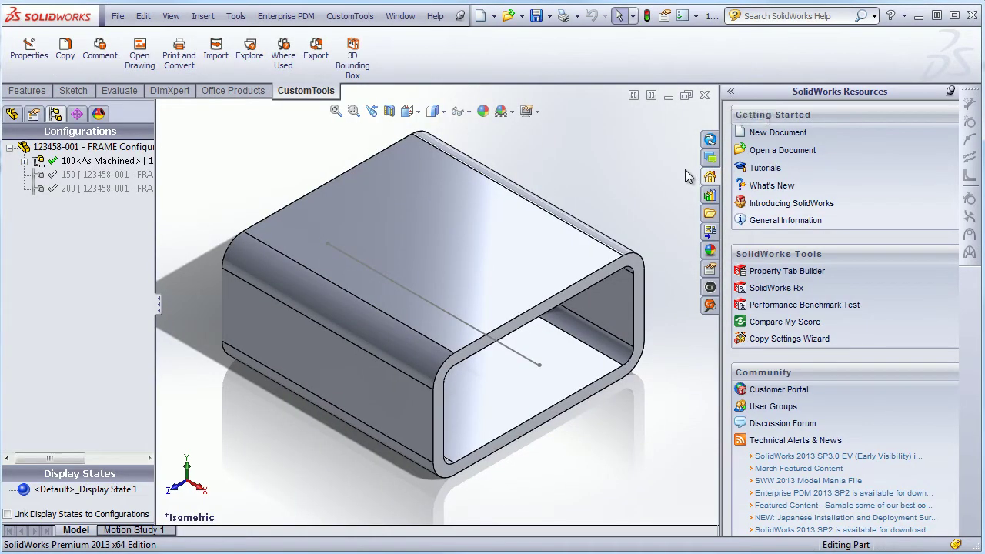
{"action": "left_click", "coordinate": [64, 55]}
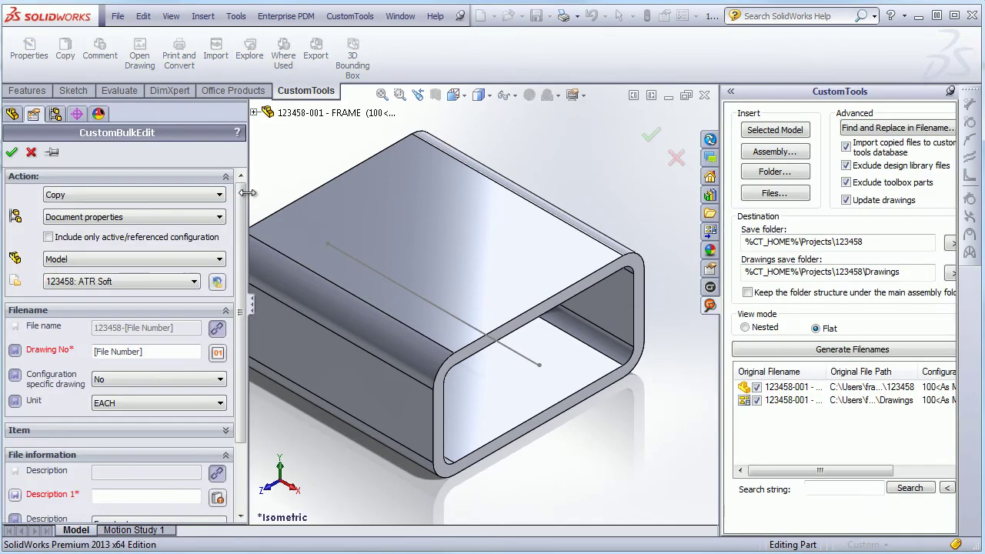
{"action": "left_click_drag", "start_coordinate": [245, 197], "coordinate": [244, 270]}
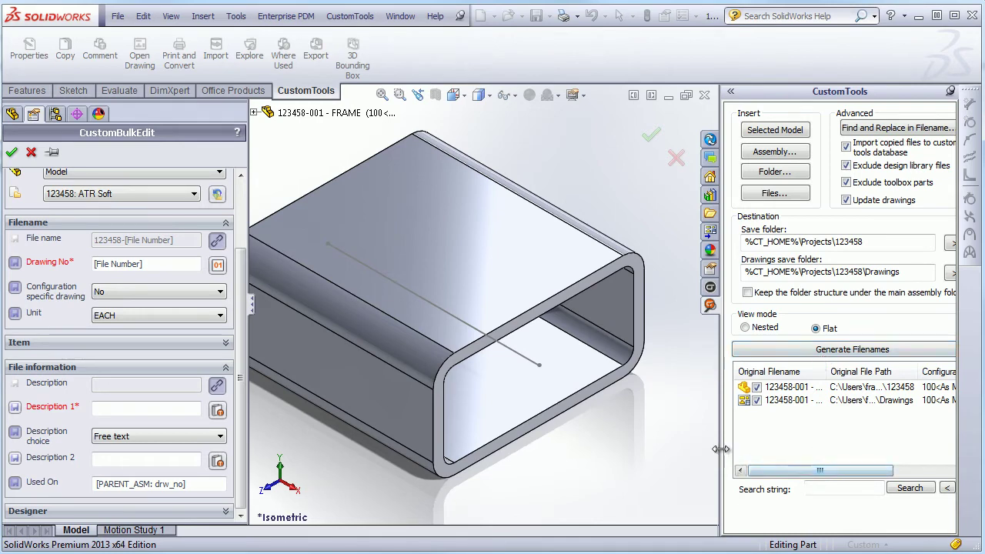
{"action": "left_click_drag", "start_coordinate": [721, 449], "coordinate": [417, 435]}
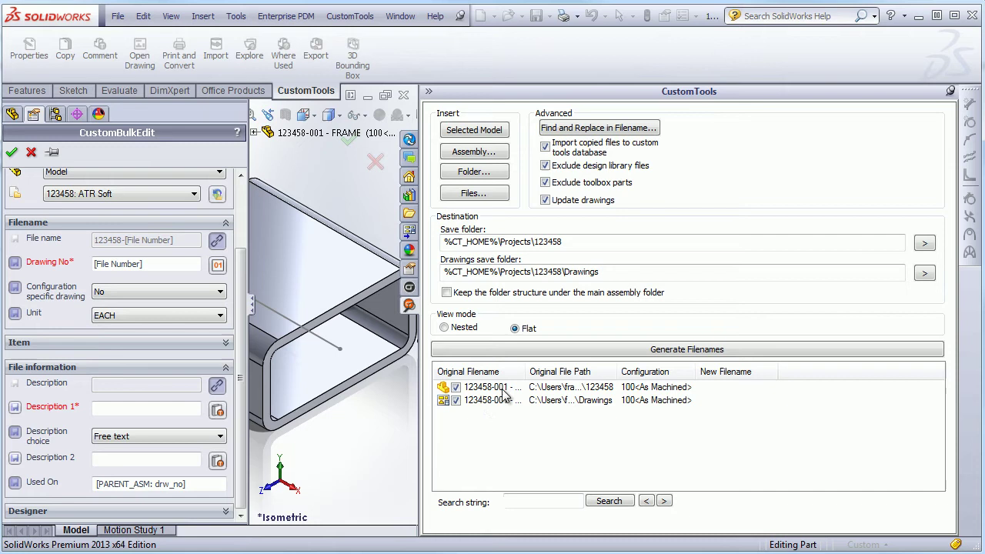
Step: Target project 123457: CustomTools and generate filenames 123457-002 - FRAME for part and drawing
{"action": "left_click", "coordinate": [132, 203]}
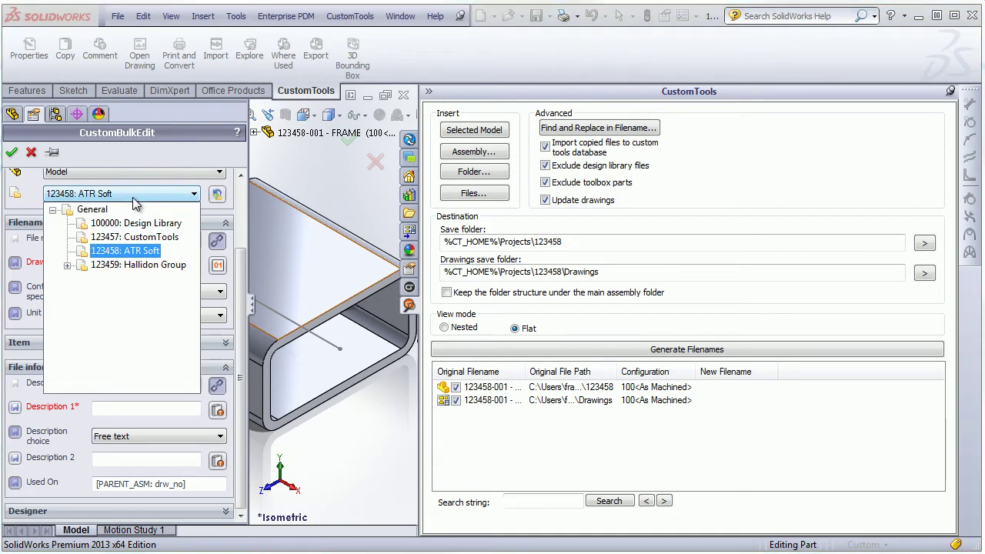
{"action": "left_click", "coordinate": [137, 238]}
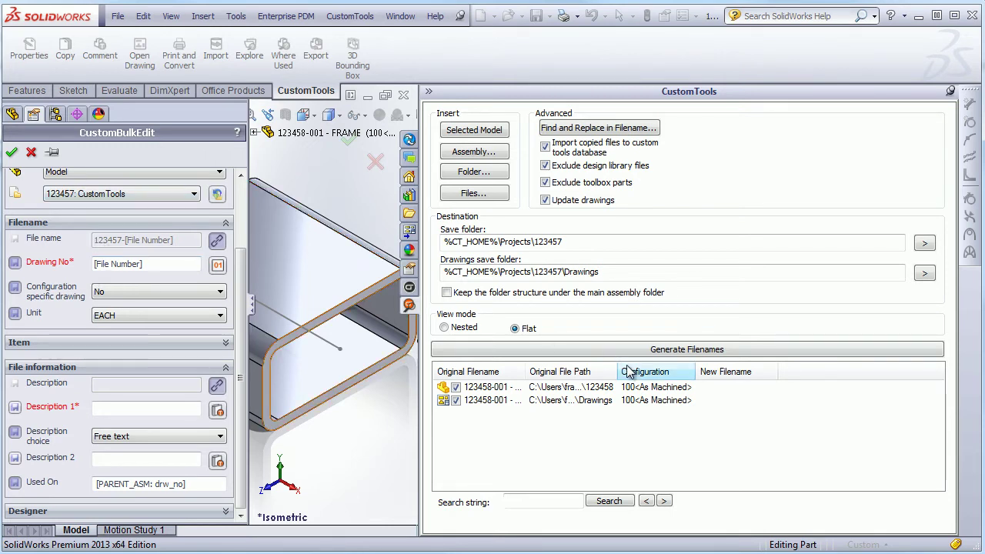
{"action": "left_click", "coordinate": [646, 349]}
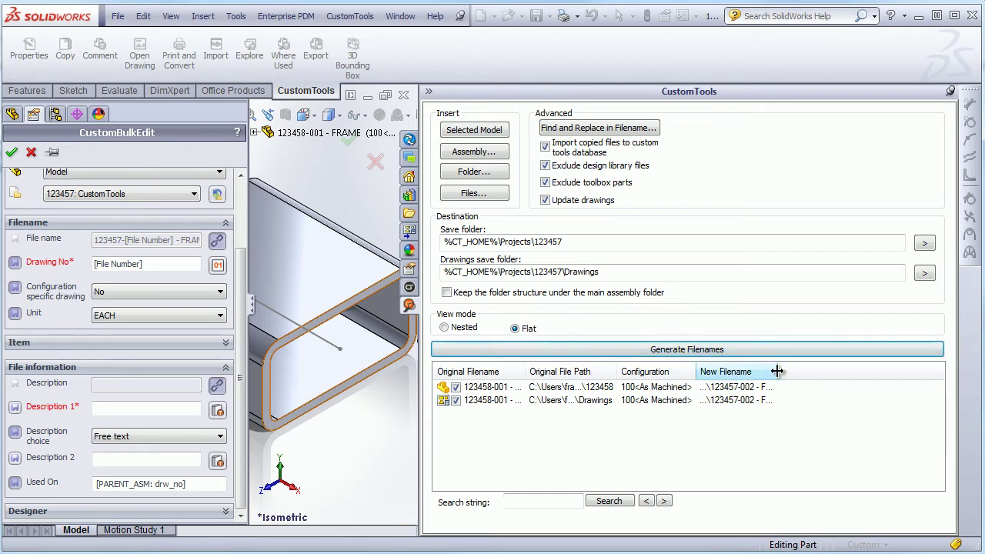
{"action": "left_click_drag", "start_coordinate": [775, 372], "coordinate": [884, 370]}
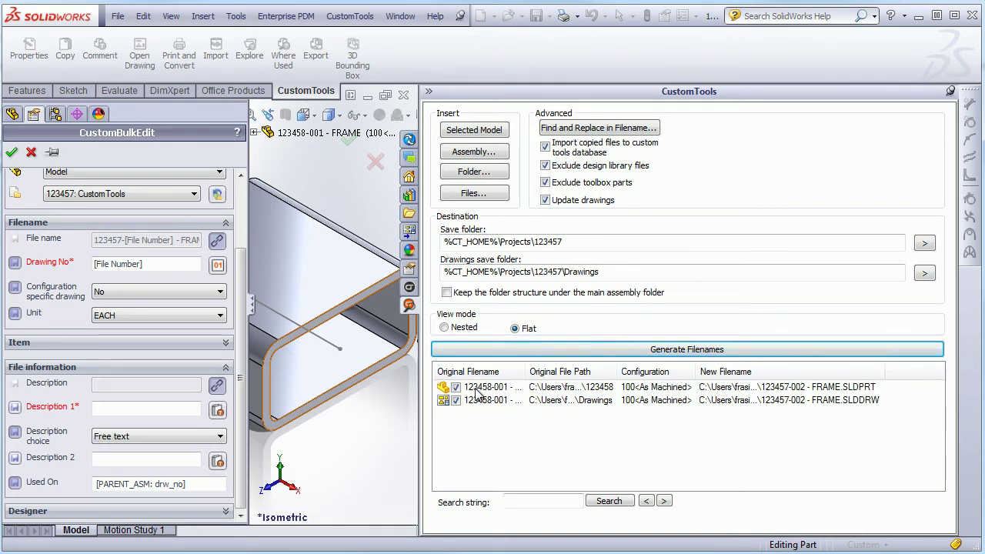
Step: Run the bulk copy, agree to open the copied files, and enlarge the model view
{"action": "left_click", "coordinate": [346, 141]}
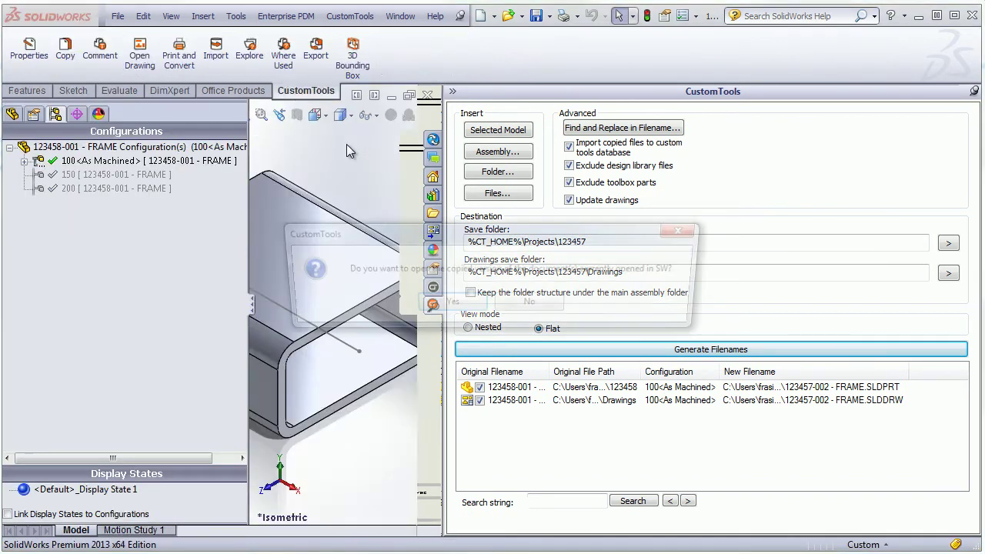
{"action": "left_click", "coordinate": [450, 303]}
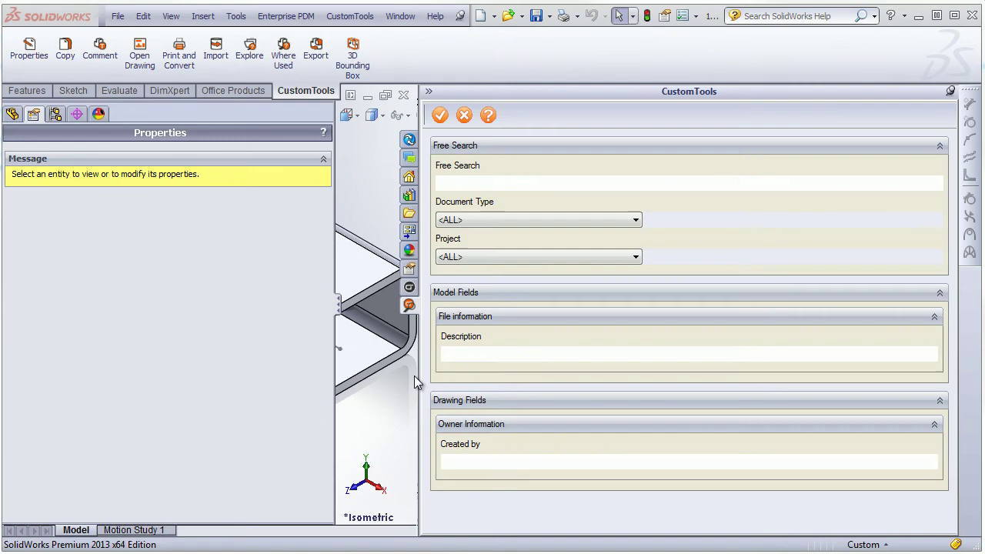
{"action": "left_click_drag", "start_coordinate": [632, 377], "coordinate": [714, 378]}
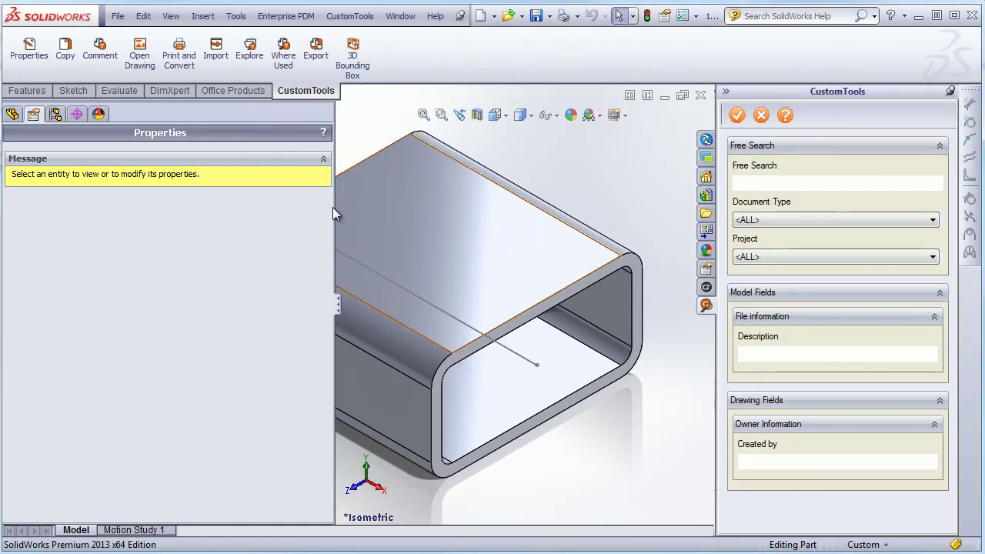
{"action": "left_click_drag", "start_coordinate": [333, 208], "coordinate": [181, 205]}
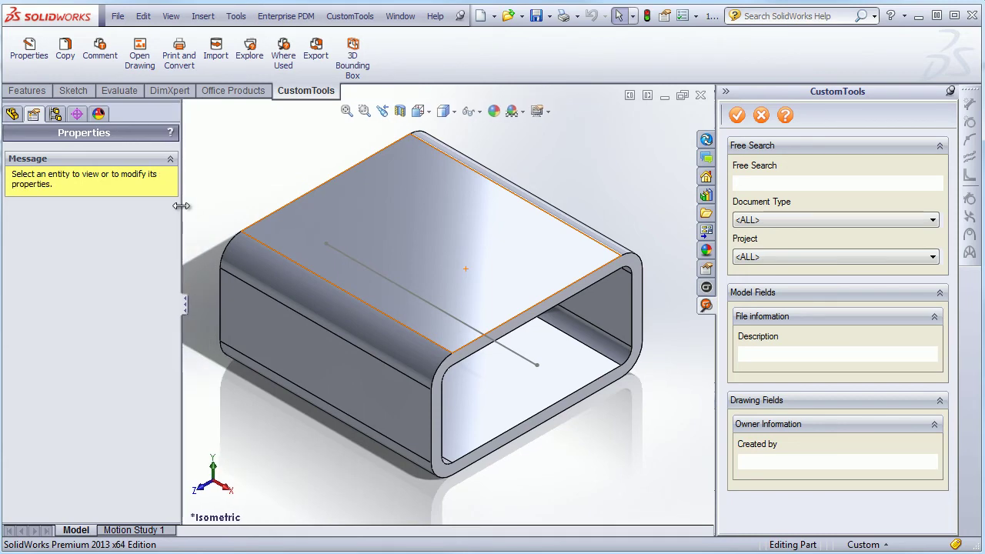
Step: Reassign the copied part to project 123458: ATR Soft and apply, renaming it 123458-003 - FRAME
{"action": "left_click", "coordinate": [29, 49]}
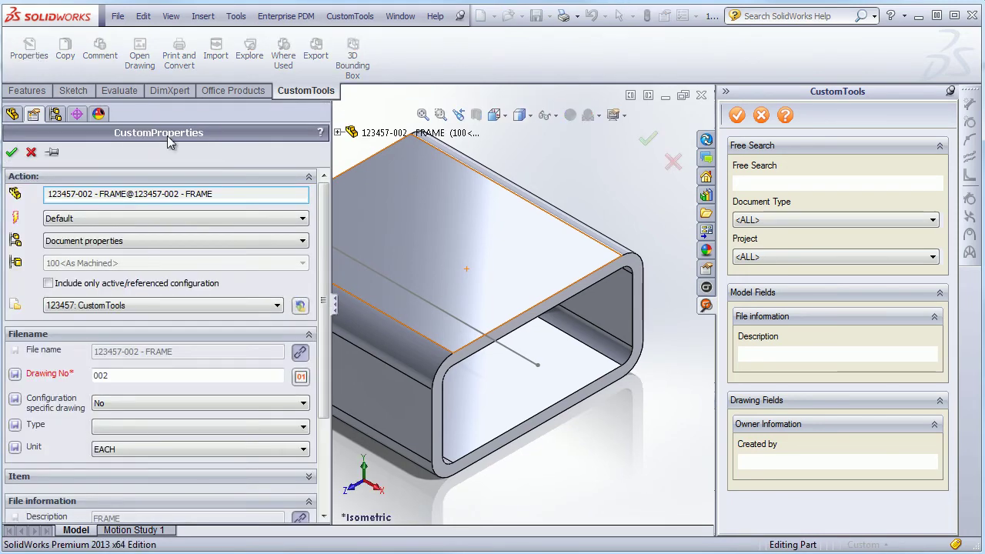
{"action": "left_click_drag", "start_coordinate": [330, 203], "coordinate": [337, 245]}
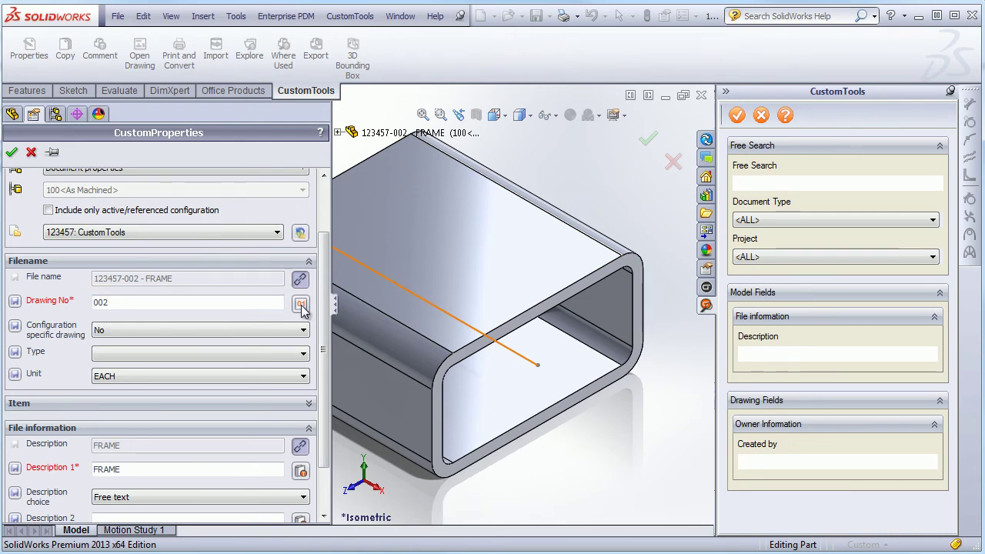
{"action": "left_click", "coordinate": [243, 232]}
{"action": "left_click", "coordinate": [132, 290]}
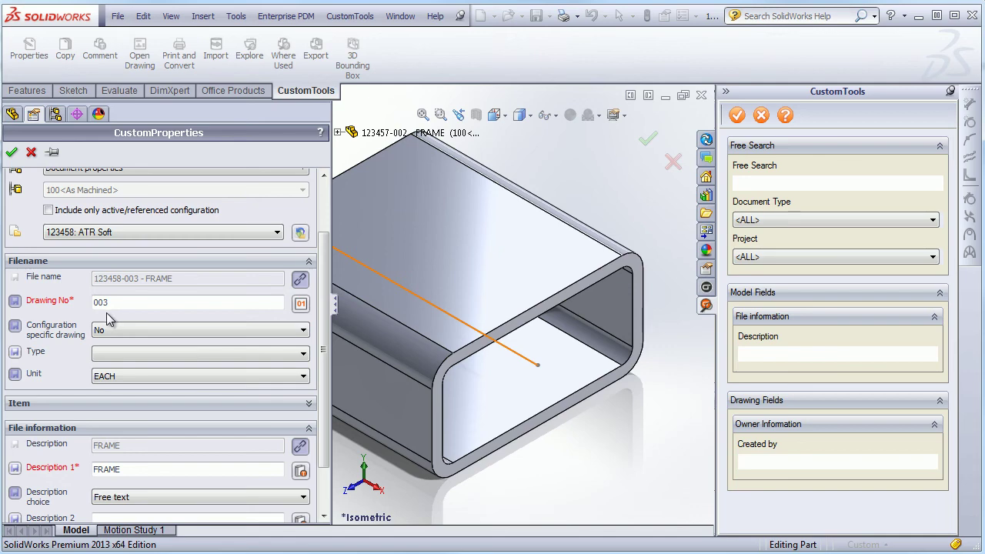
{"action": "left_click", "coordinate": [12, 154]}
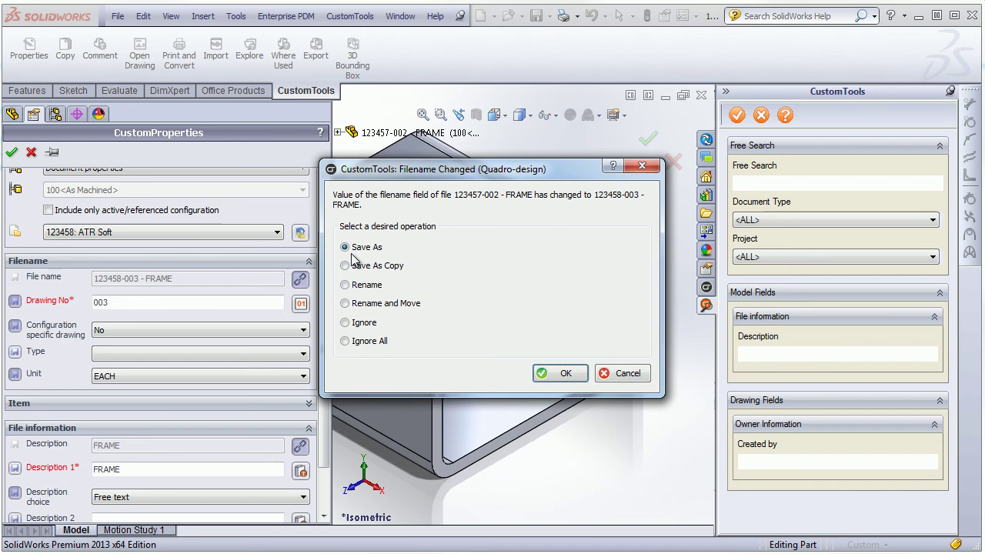
Step: Confirm Save As under the new name and tick drawing 123458-003 - FRAME.SLDDRW for copying
{"action": "left_click", "coordinate": [538, 374]}
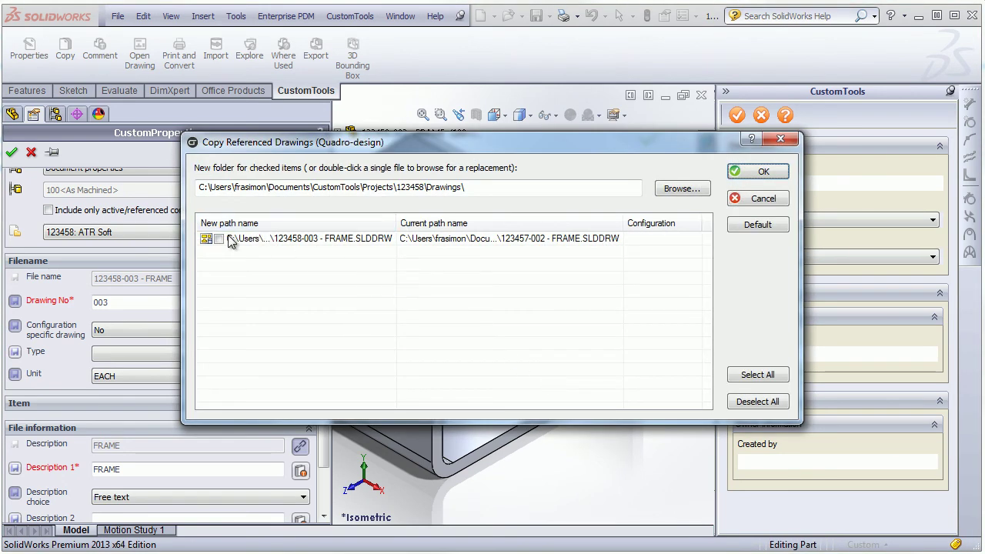
{"action": "left_click", "coordinate": [217, 238]}
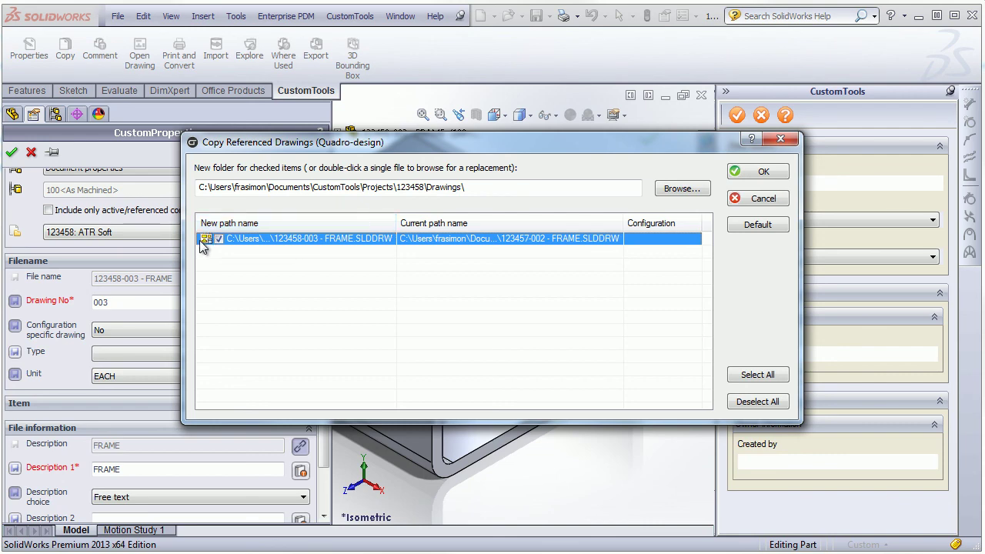